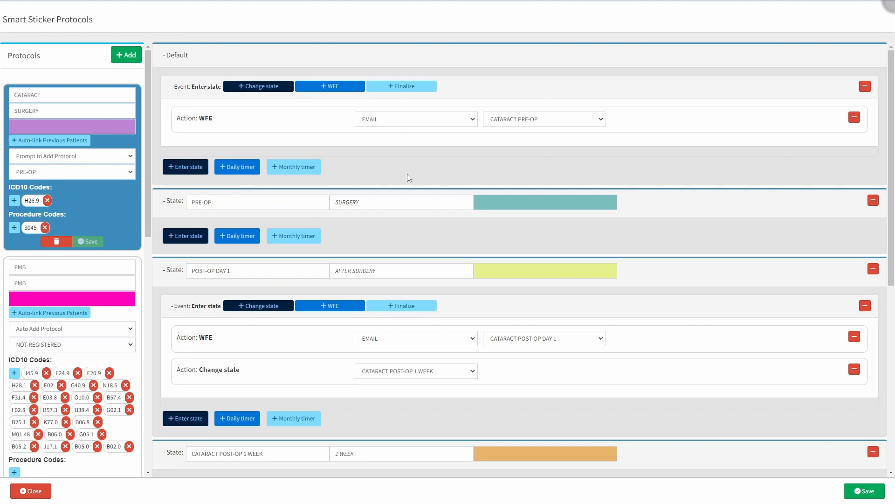
Select the PMB protocol and review its linked ICD10 codes and its states
scroll(152, 233, "down", 3)
scroll(151, 234, "down", 5)
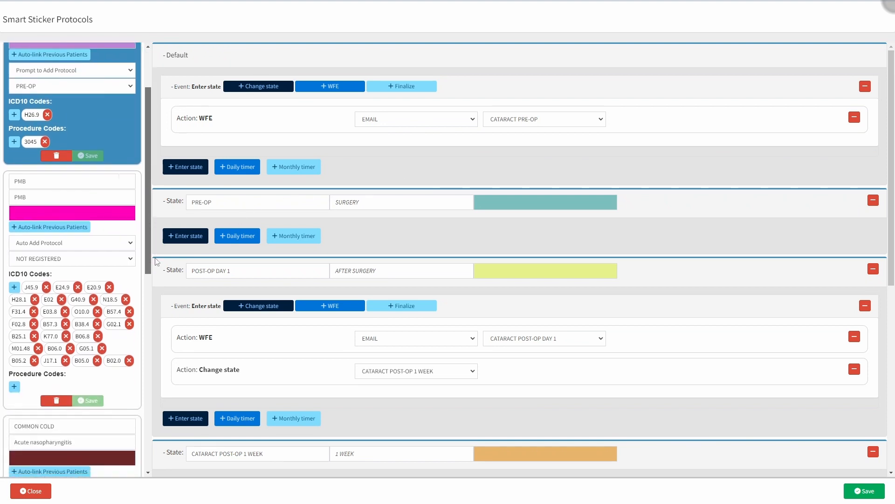
left_click(132, 332)
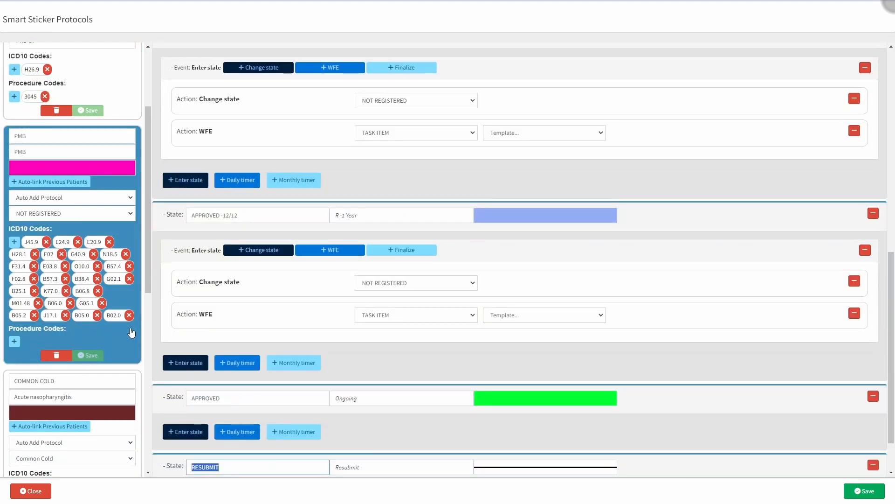
scroll(447, 168, "down", 2)
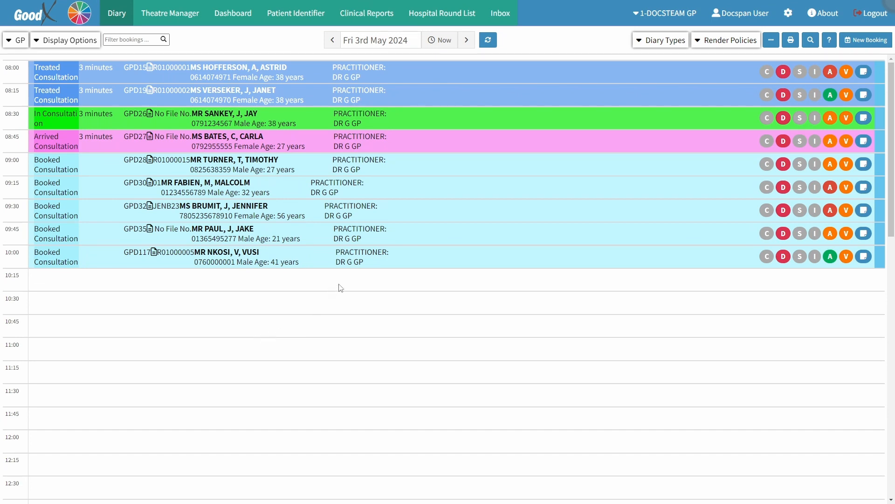
Open the clinical screen from the 10:00 booking and go to the patient's file
left_click(397, 263)
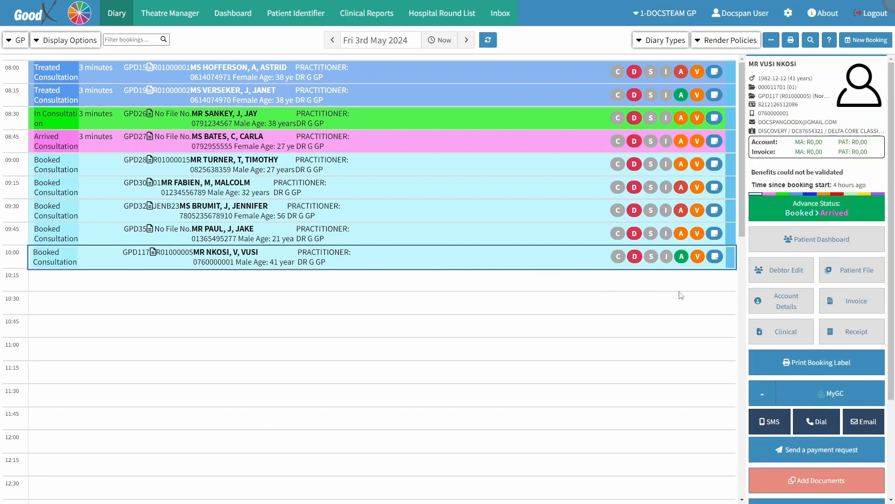
left_click(784, 332)
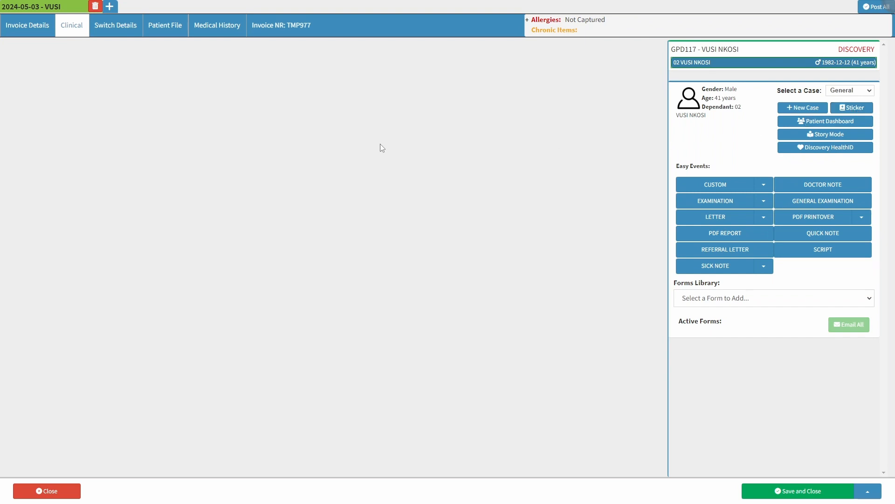
left_click(167, 27)
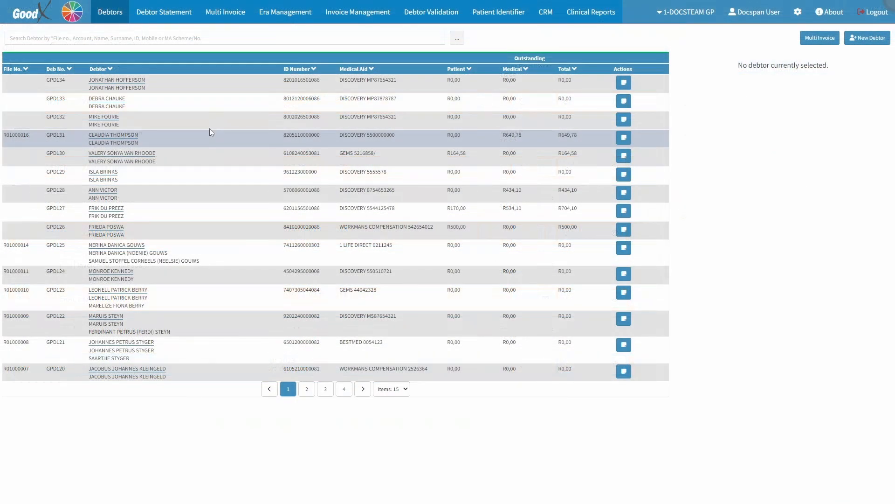
Search the debtors by the patient's first name and open the matching debtor's clinical record
left_click(129, 39)
type("VU")
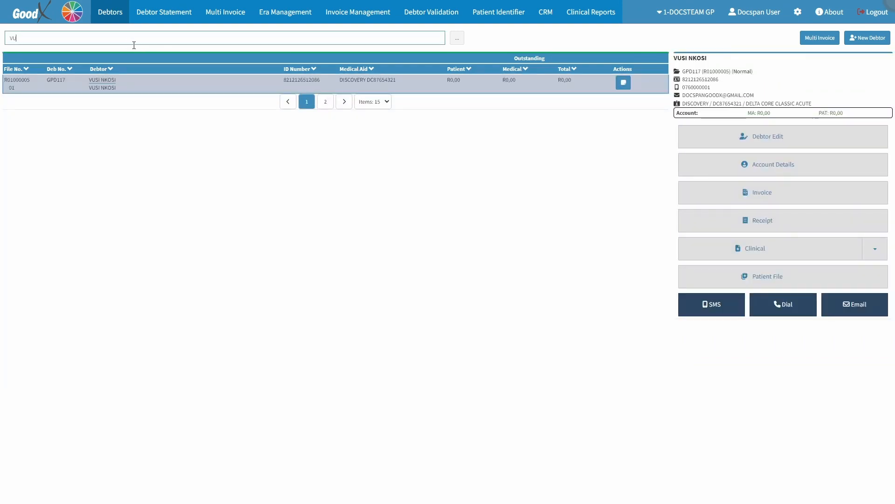
left_click(732, 246)
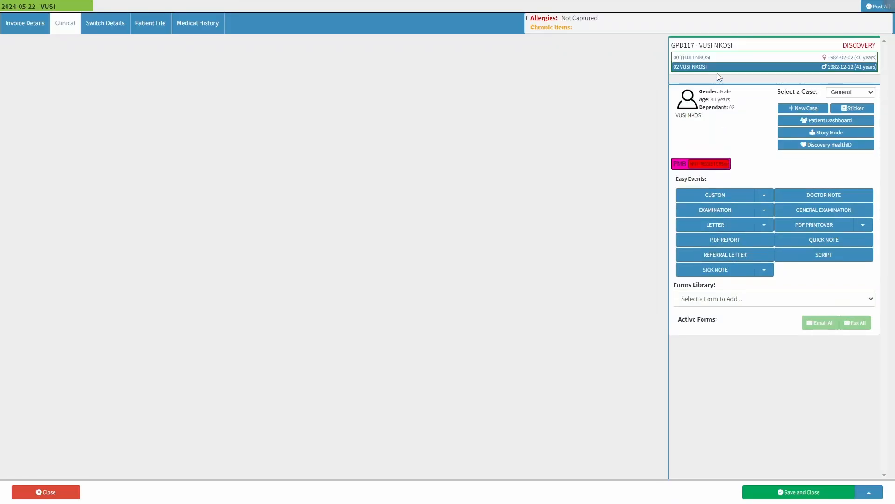
Switch to dependant 00 on the account and open that dependant's patient file
left_click(720, 58)
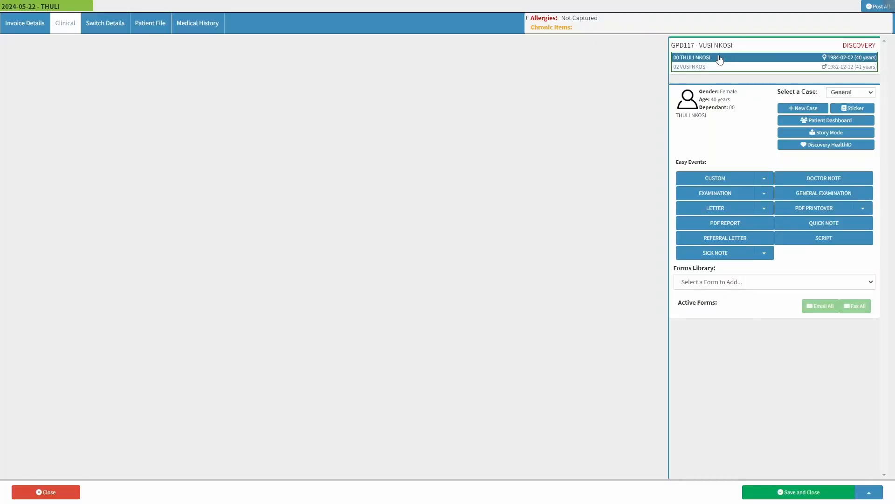
left_click(848, 110)
left_click(147, 32)
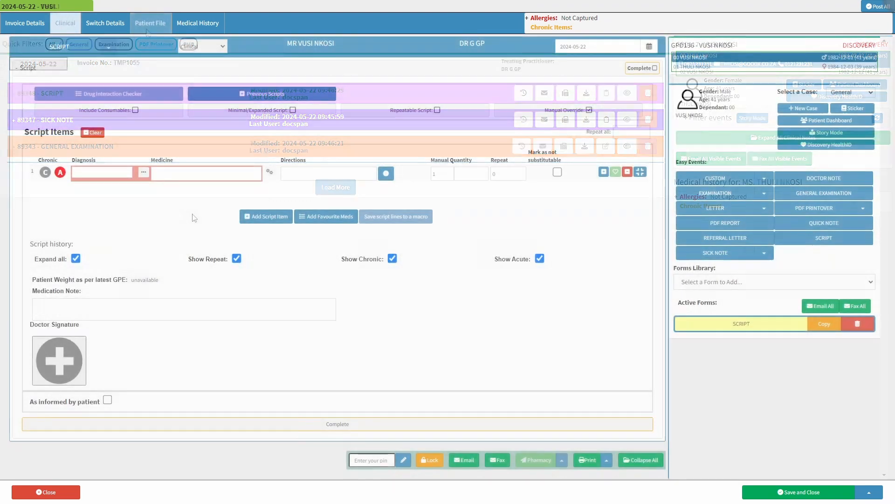
Set the first script item's diagnosis to J45.9, Asthma, unspecified
left_click(104, 171)
type("J45.9")
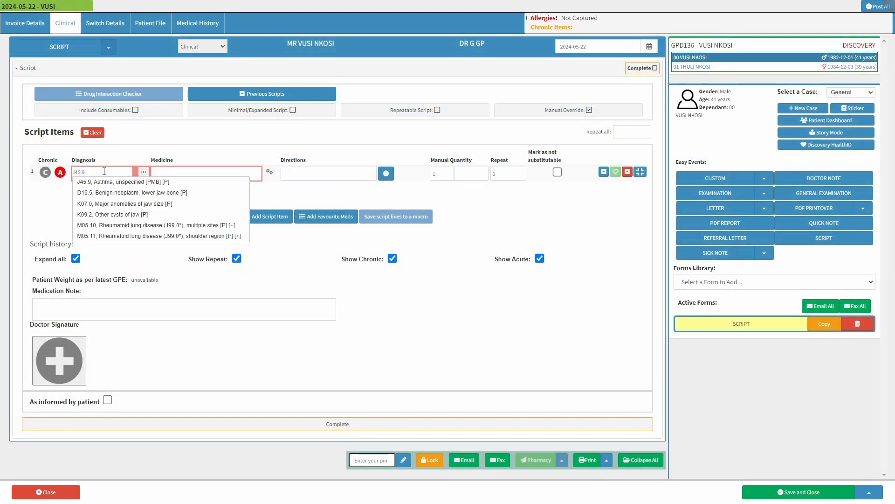
left_click(106, 182)
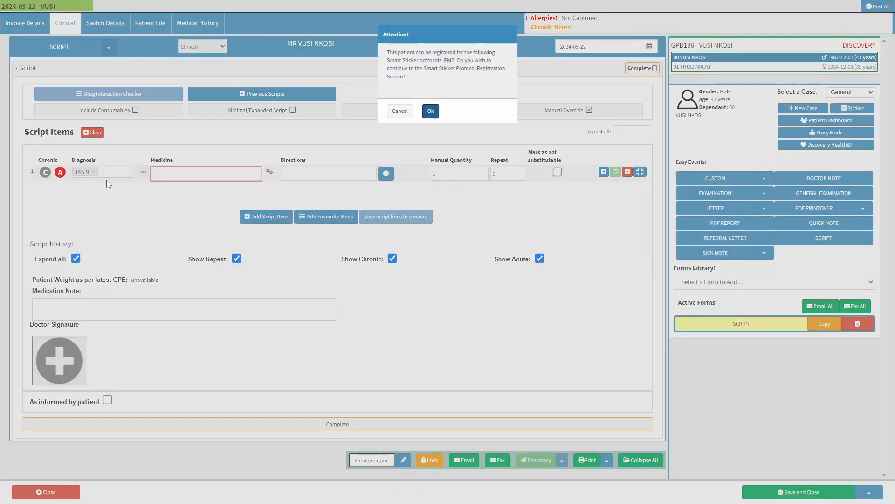
Continue to the protocol registration, add the PMB protocol to the patient with the NOT REGISTERED state, and save
left_click(431, 111)
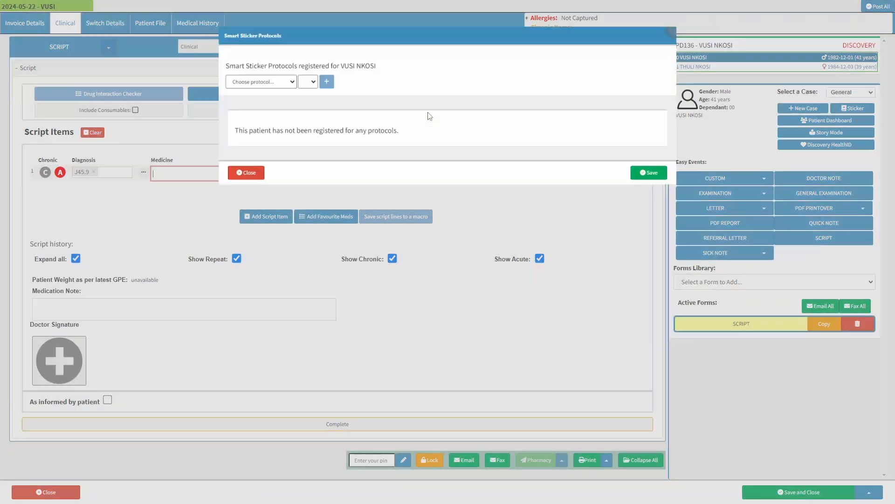
left_click(258, 82)
left_click(257, 108)
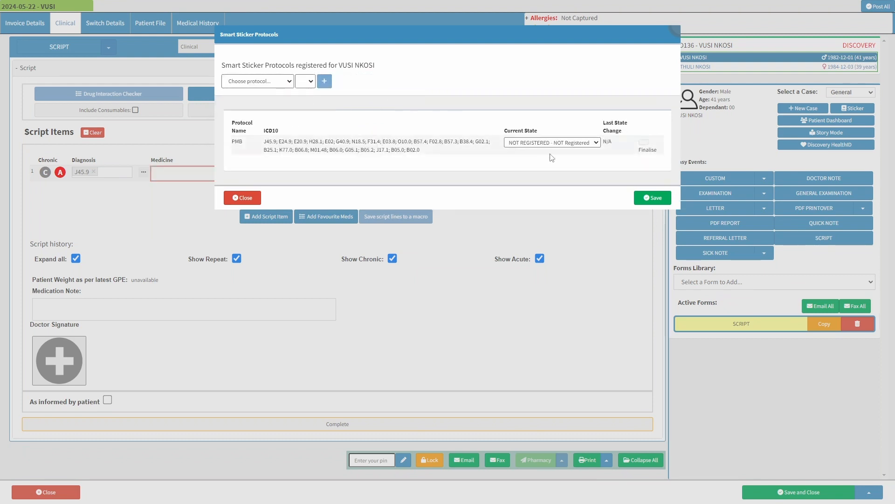
left_click(650, 198)
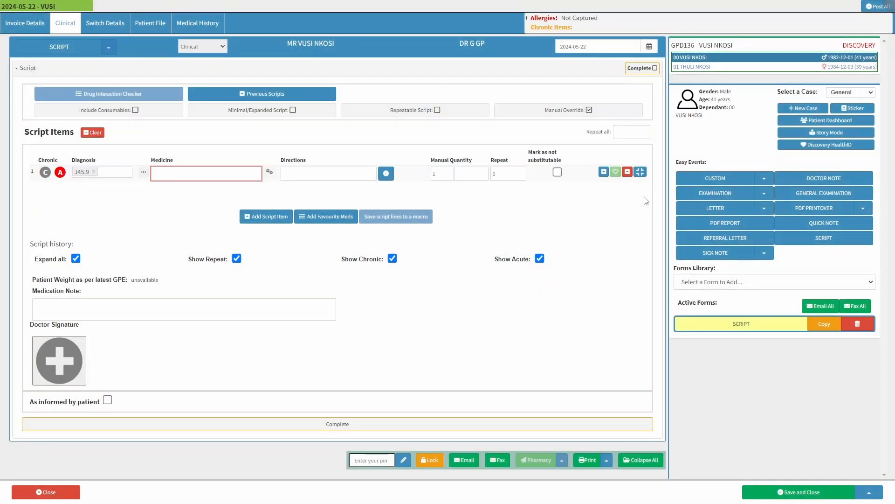
Add the diagnosis code E24.9 to the first line of the patient's invoice
left_click(31, 28)
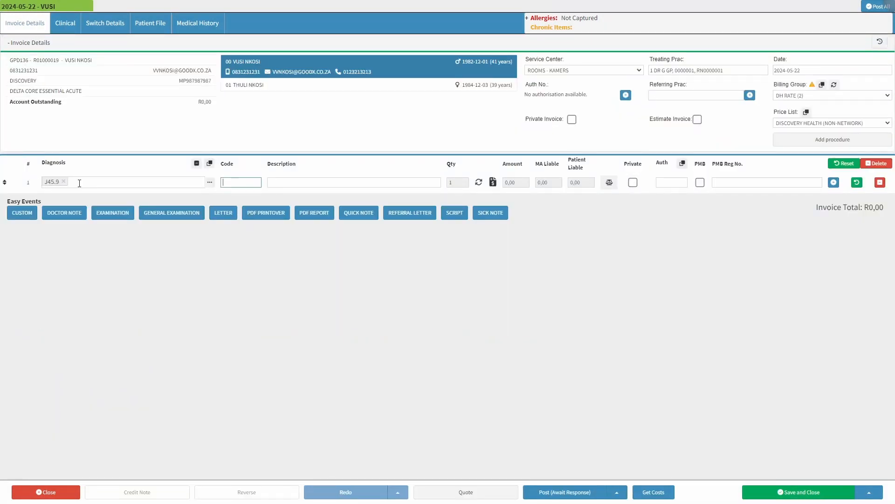
left_click(79, 182)
type("E24.9")
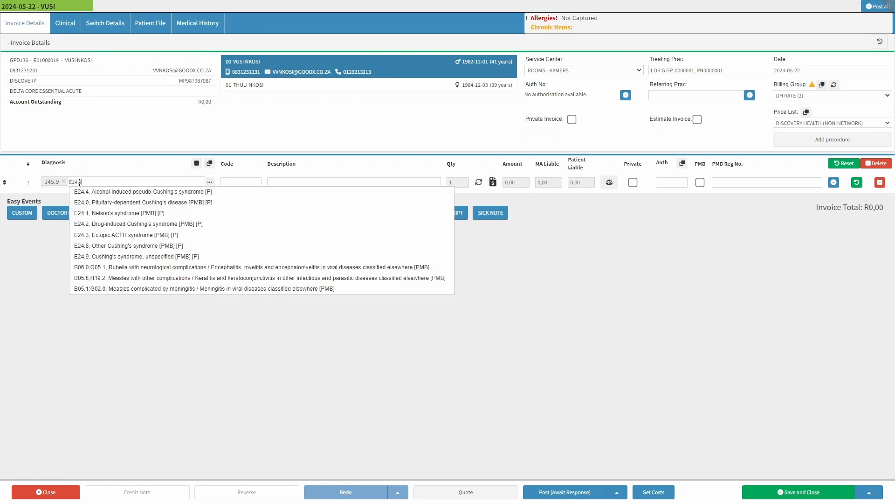
left_click(84, 192)
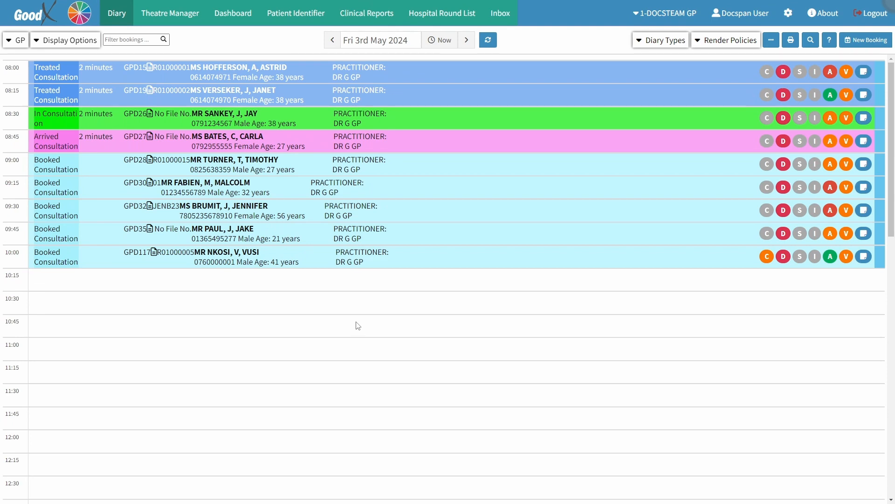
Open the Workflow Event Templates in the entity settings and review the existing templates
left_click(788, 15)
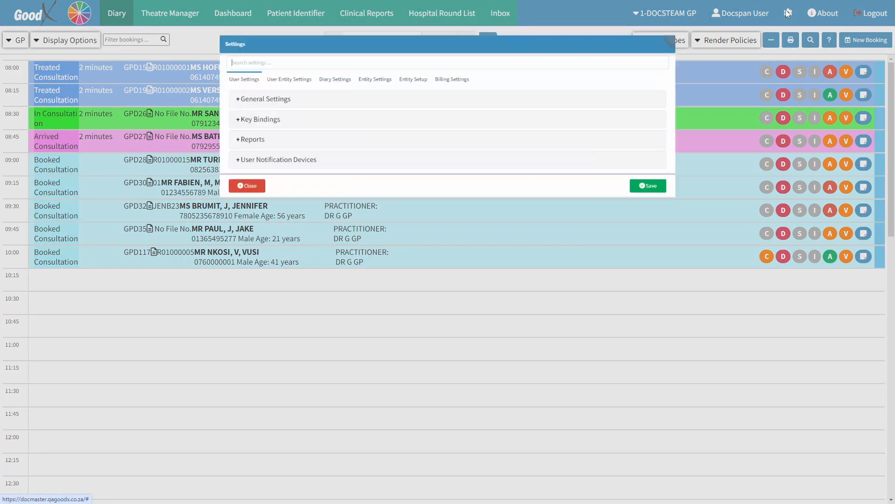
left_click(364, 76)
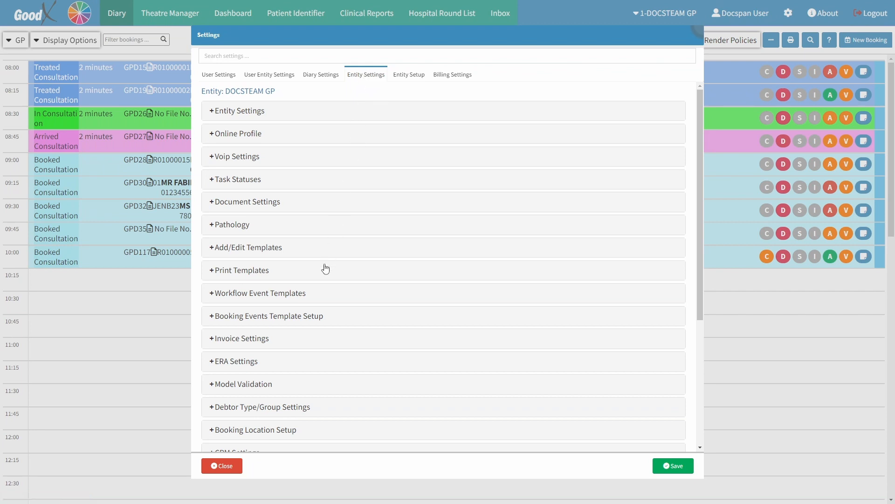
left_click(318, 293)
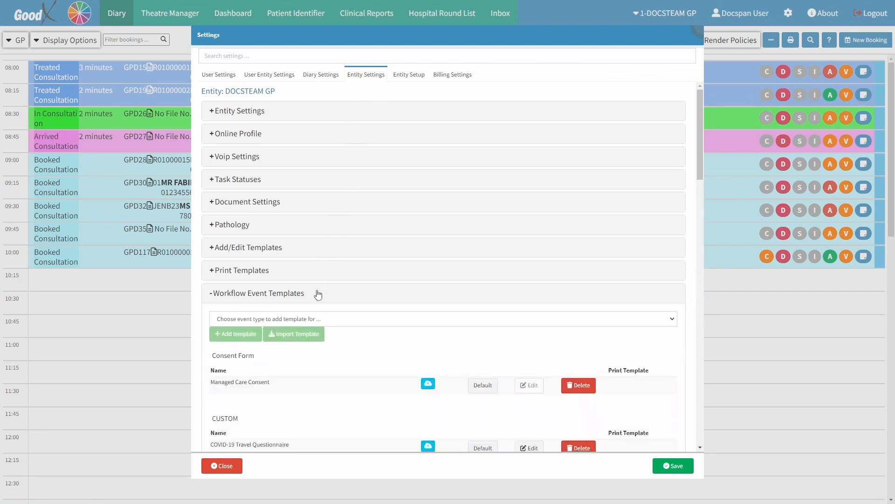
scroll(318, 293, "down", 4)
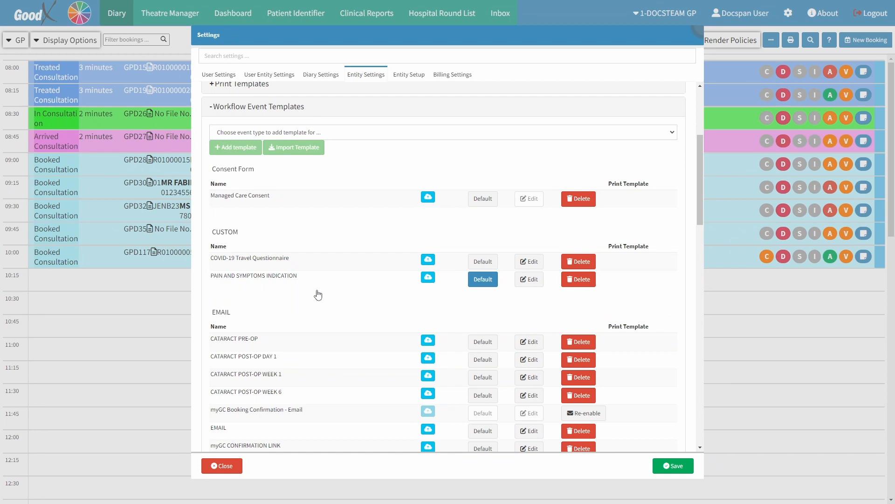
scroll(318, 294, "up", 4)
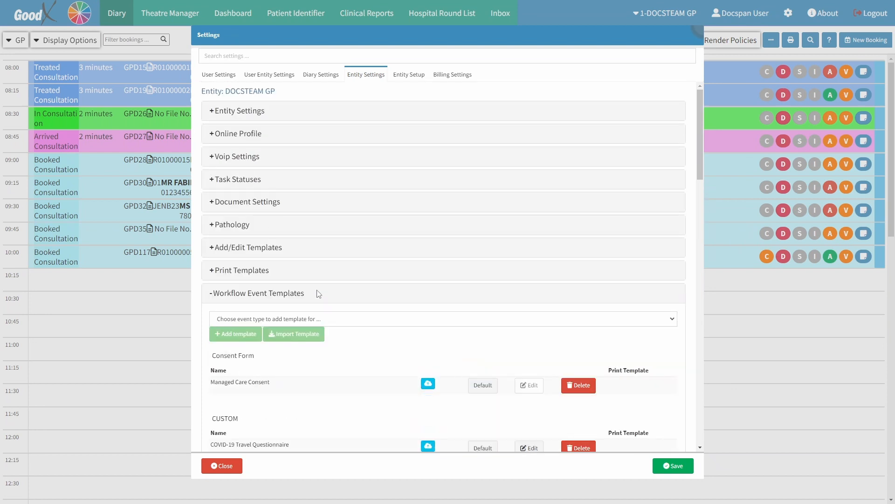
Import the DISCOVERY CHRONIC template for the PDF PRINTOVER event type and save it
left_click(330, 320)
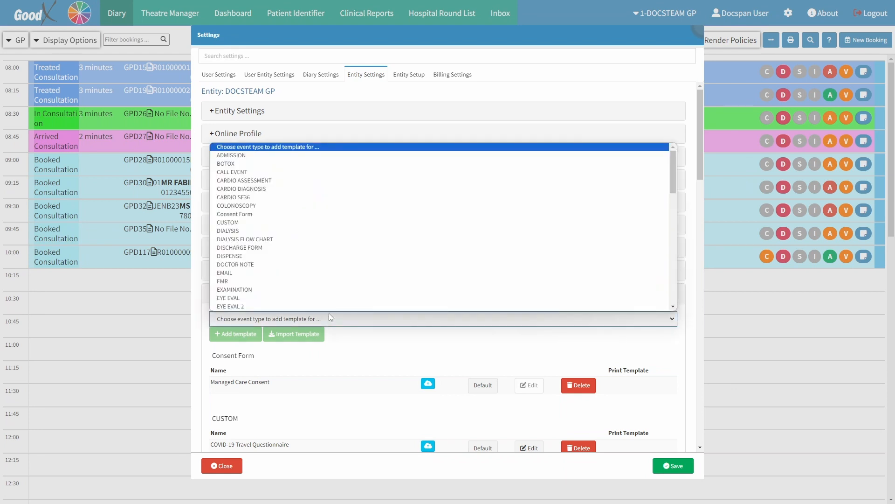
scroll(300, 264, "down", 4)
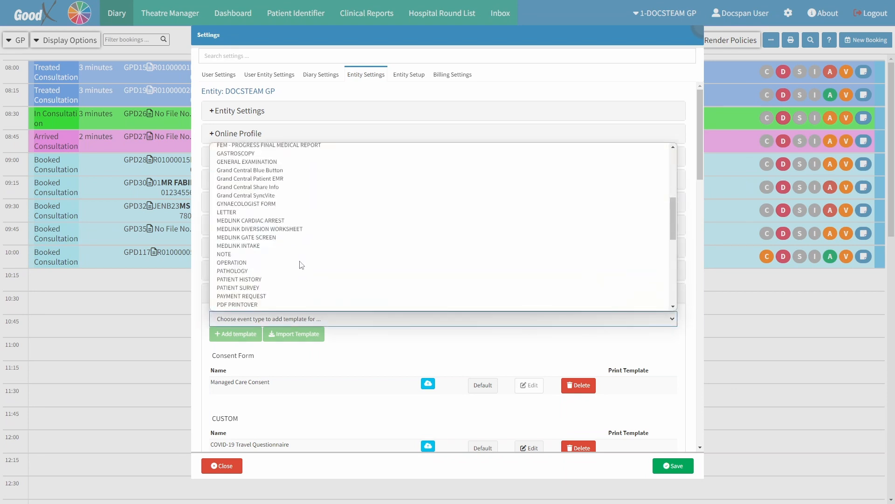
left_click(291, 305)
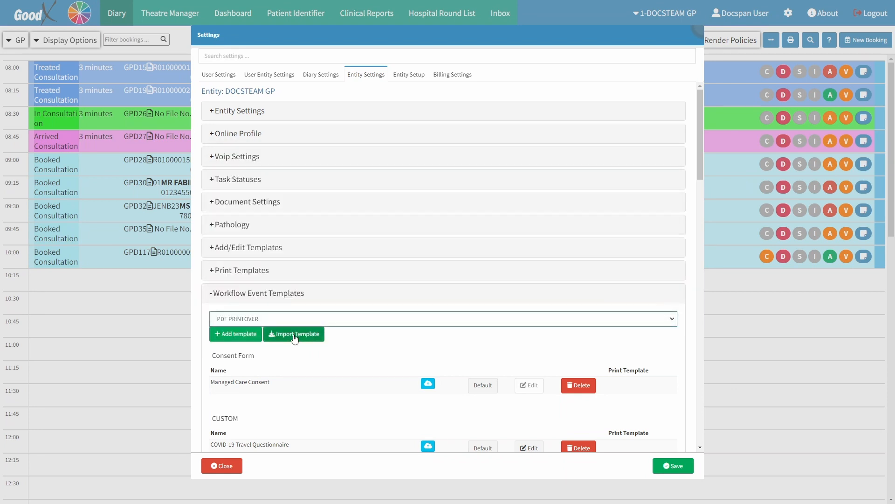
left_click(294, 334)
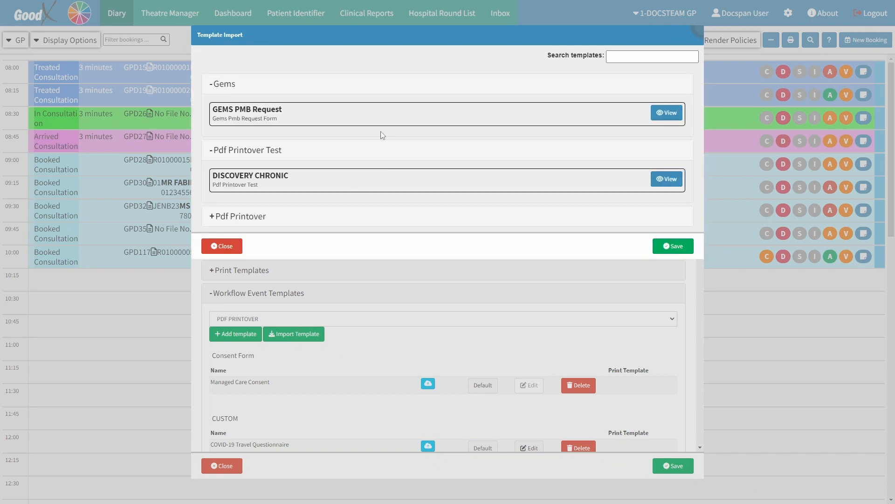
left_click(397, 183)
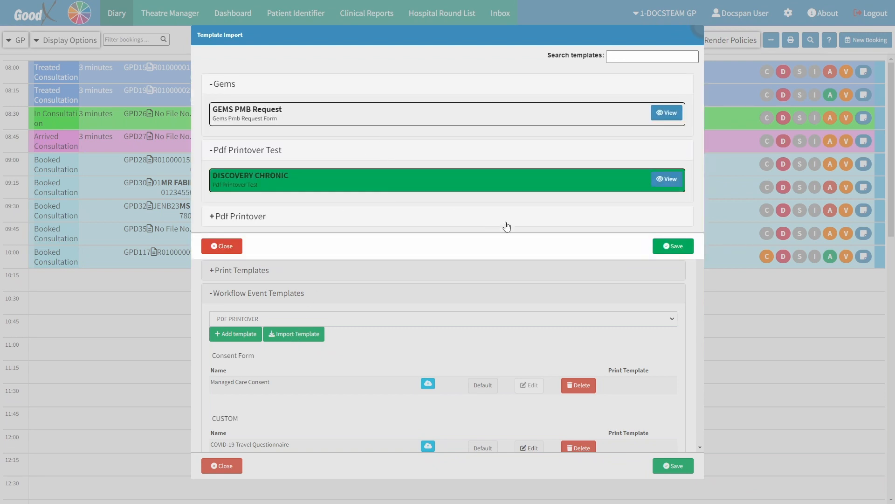
left_click(670, 258)
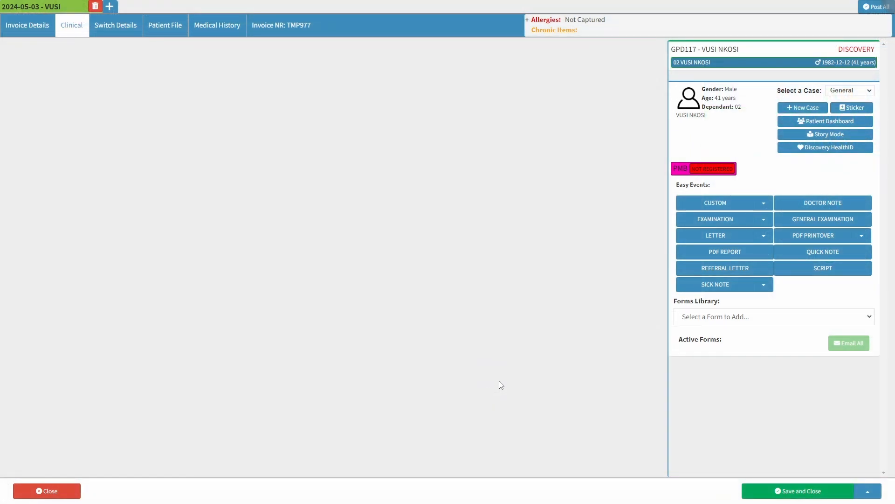
Add the PMB REGISTRATION printover form to the patient's clinical record and review it through to the patient's acceptance section
left_click(862, 236)
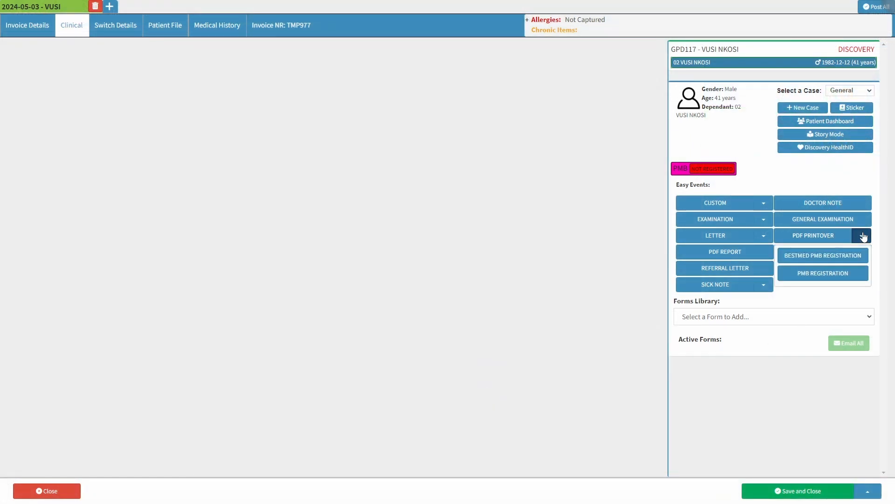
left_click(833, 274)
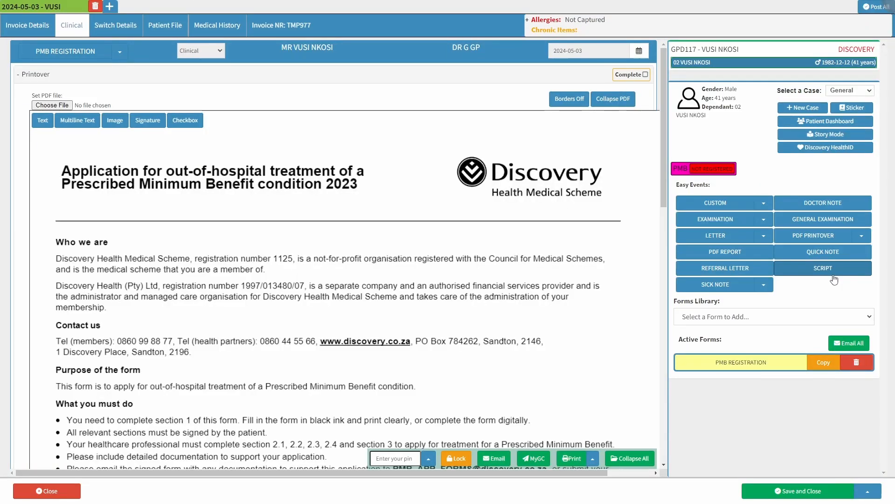
scroll(394, 238, "down", 4)
scroll(393, 238, "down", 10)
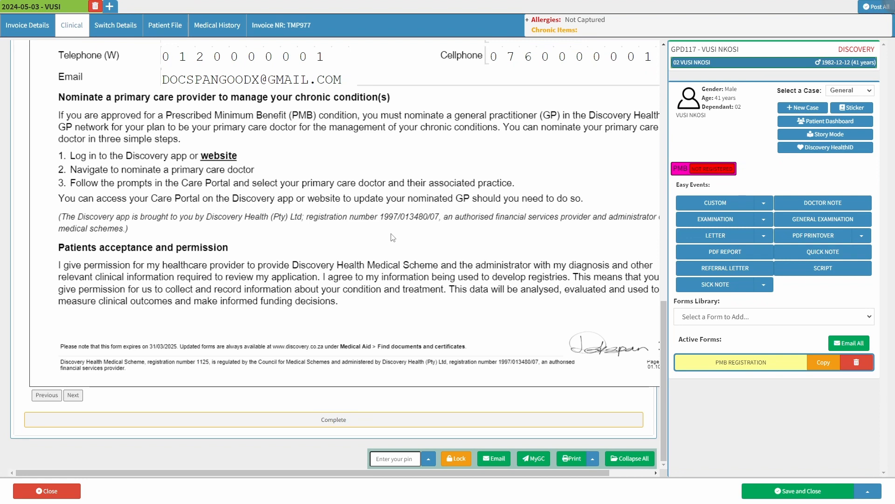
Start an email with the PMB registration form attached and apply the PMB REGISTRATION email template
left_click(494, 459)
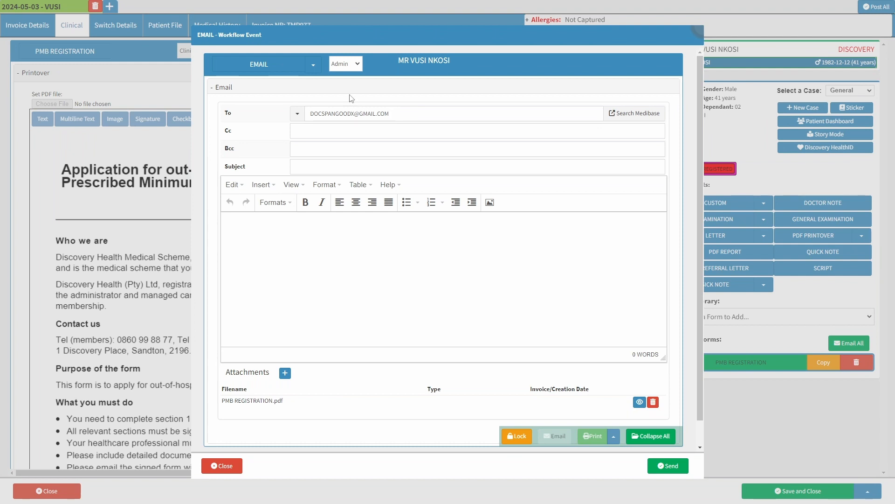
left_click(314, 70)
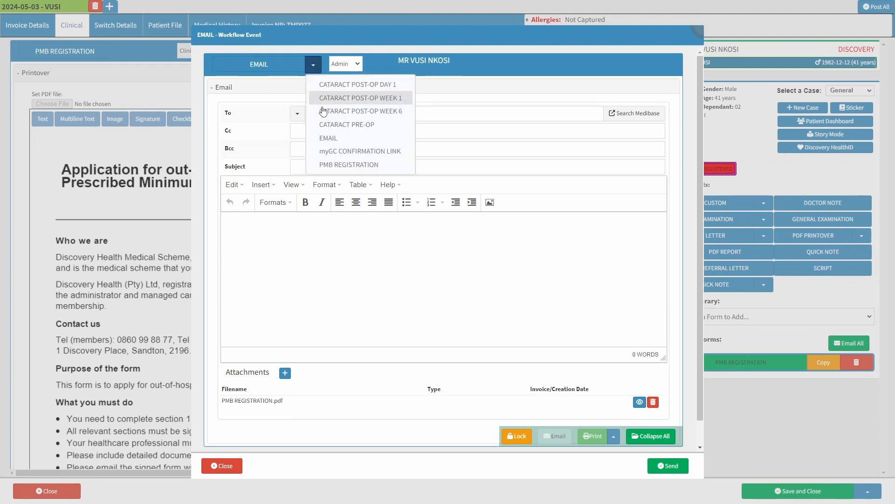
left_click(341, 164)
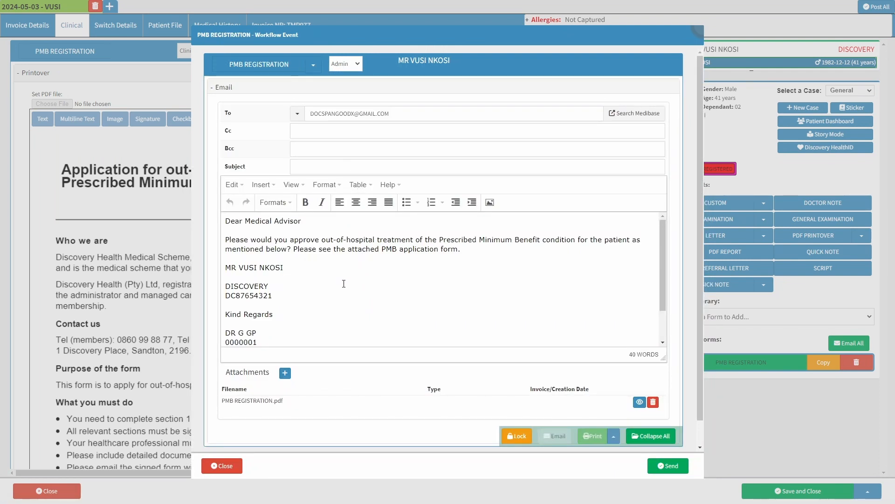
Send the email with the PMB registration form attached and look through the completed PDF form
left_click(668, 466)
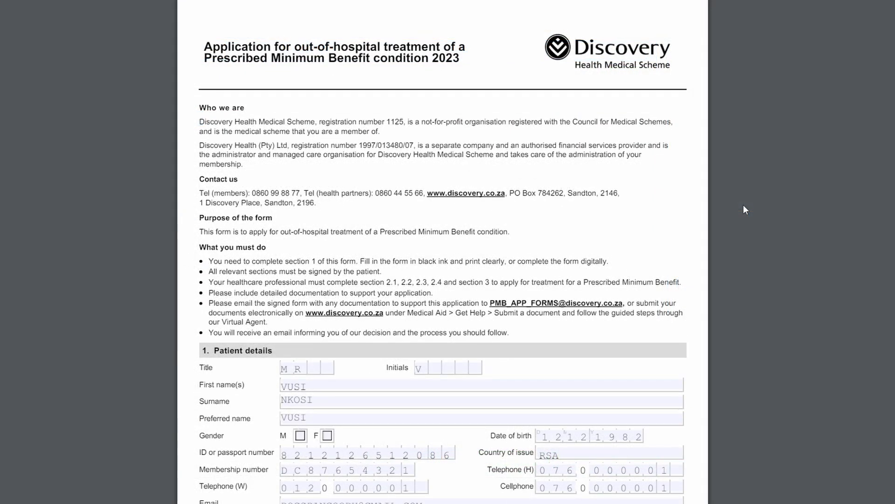
scroll(744, 206, "down", 5)
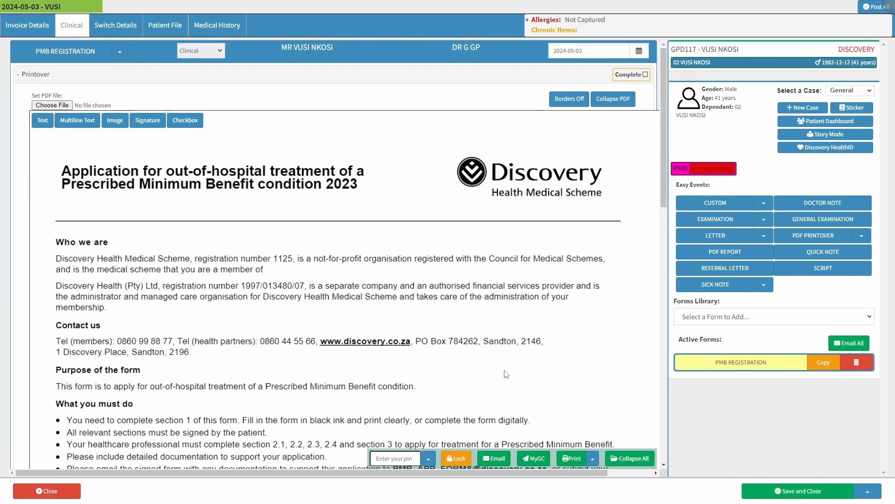
Set the current state of the patient's PMB sticker protocol to APPROVED -12/12 - R -1 Year and save it
left_click(695, 175)
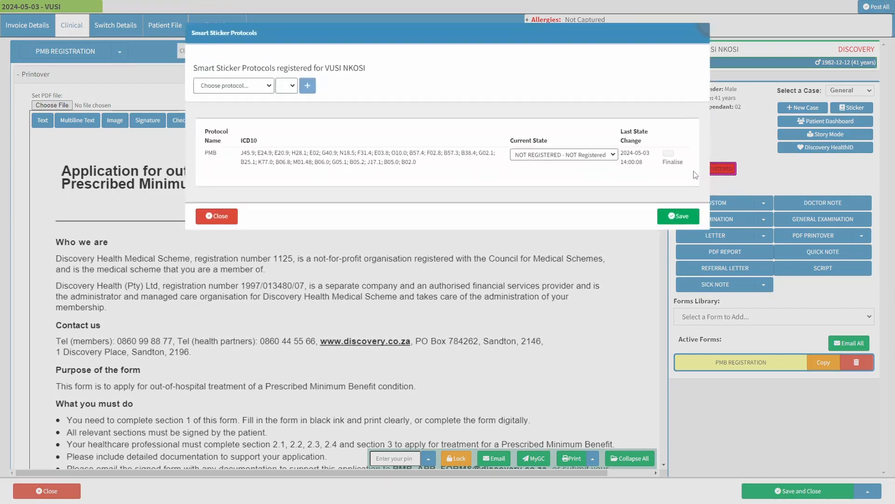
left_click(578, 154)
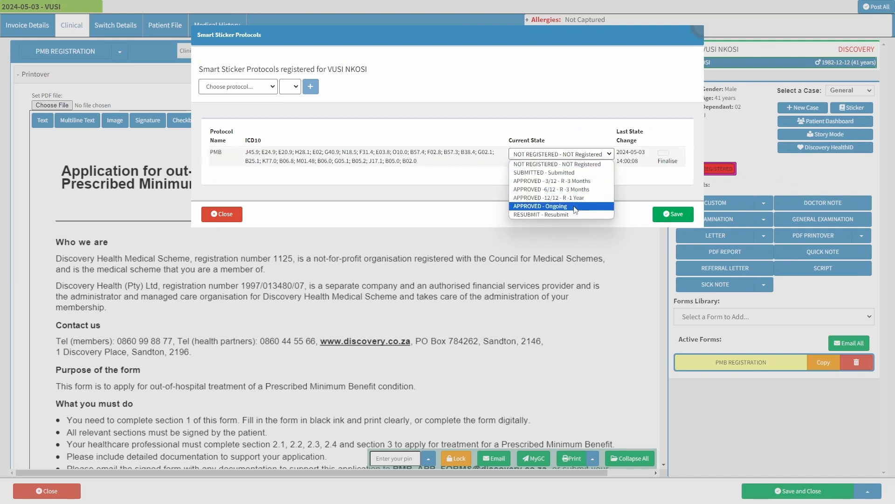
left_click(577, 198)
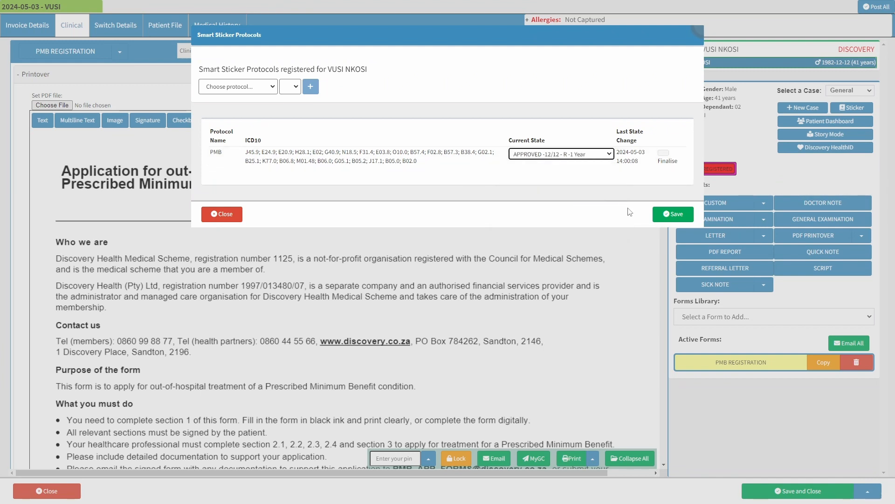
left_click(673, 214)
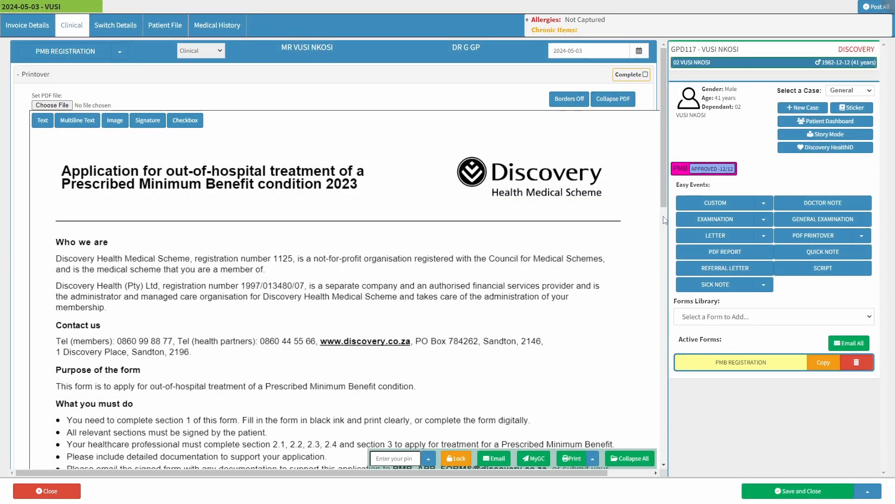